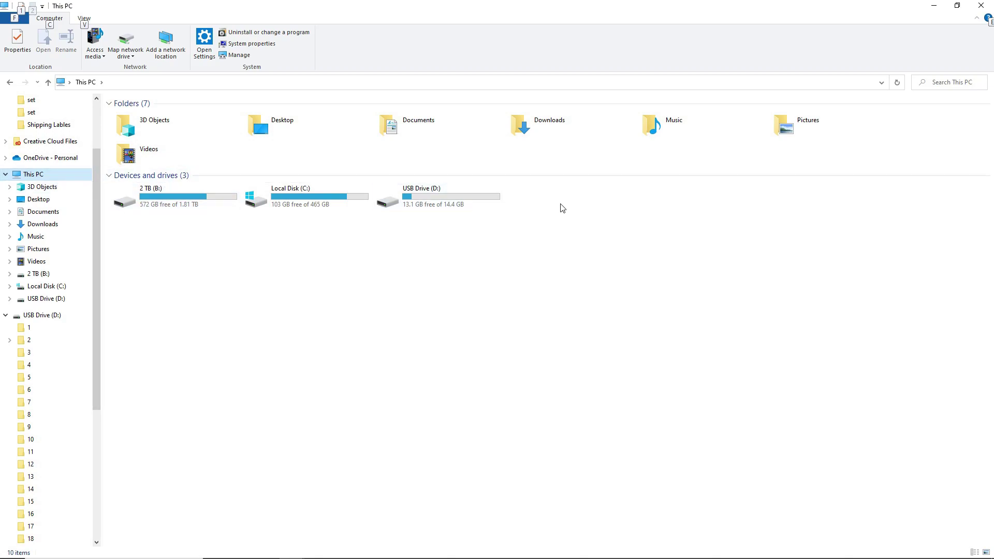
# Open USB Drive (D:) to find its set folder, and open the compressed set archive in New folder
pyautogui.doubleClick(470, 200)
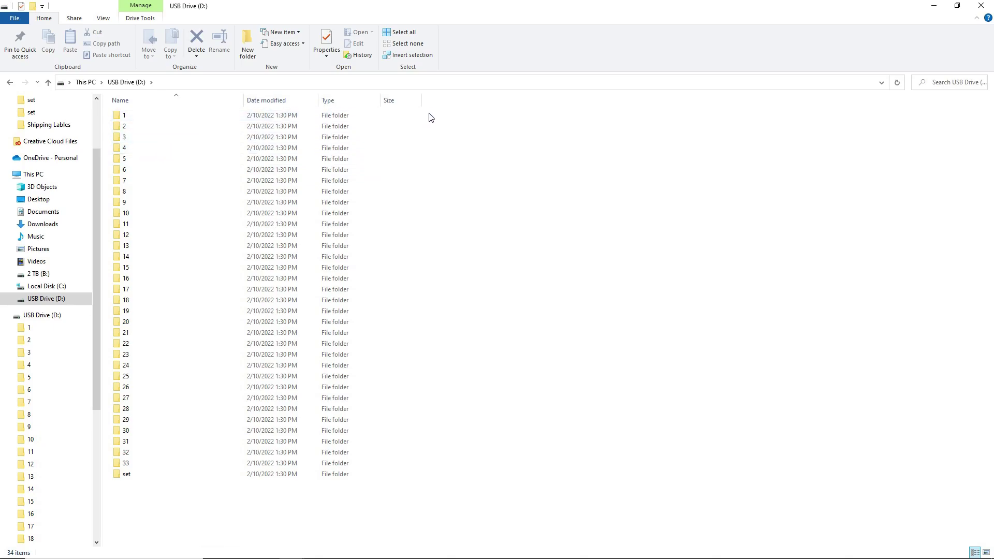
pyautogui.moveTo(431, 112); pyautogui.dragTo(203, 468)
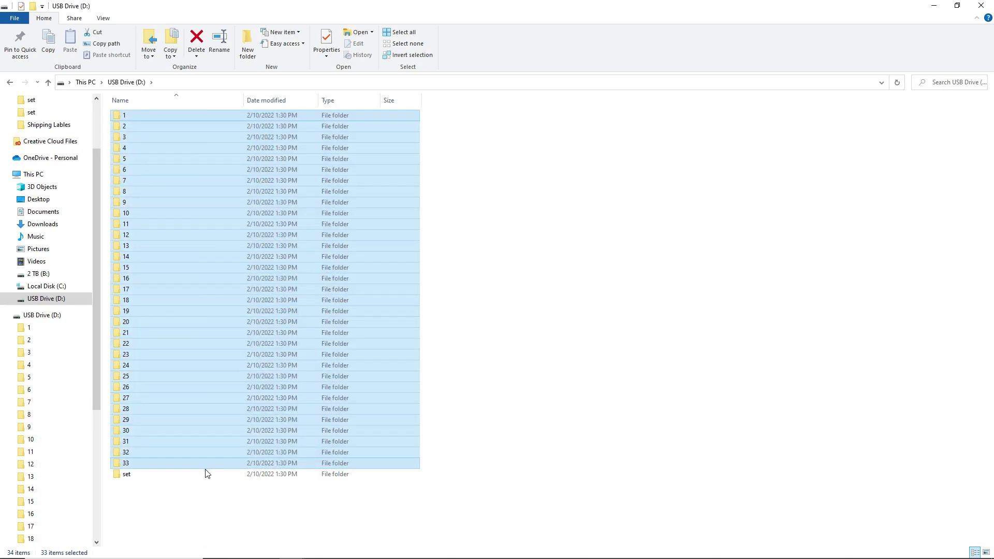
pyautogui.click(199, 478)
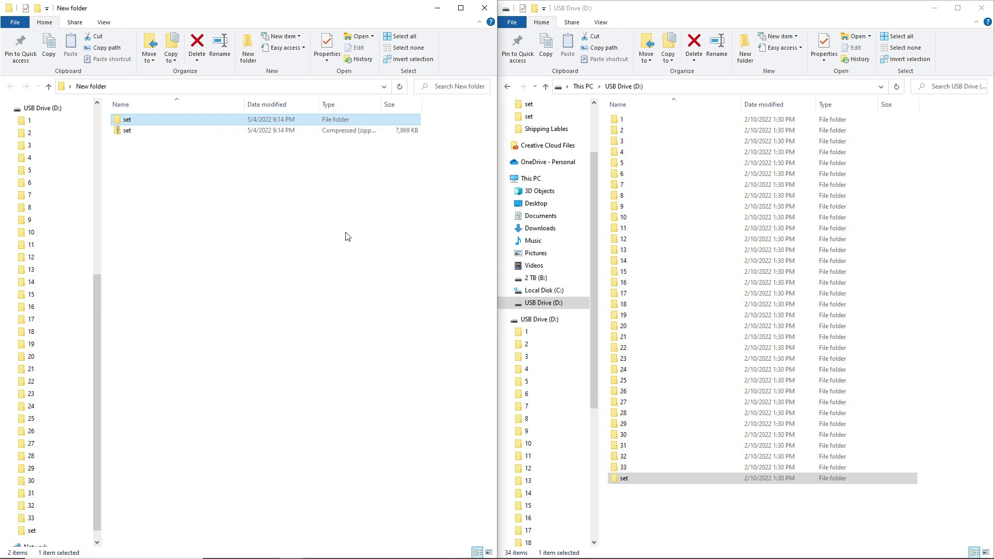
pyautogui.doubleClick(159, 132)
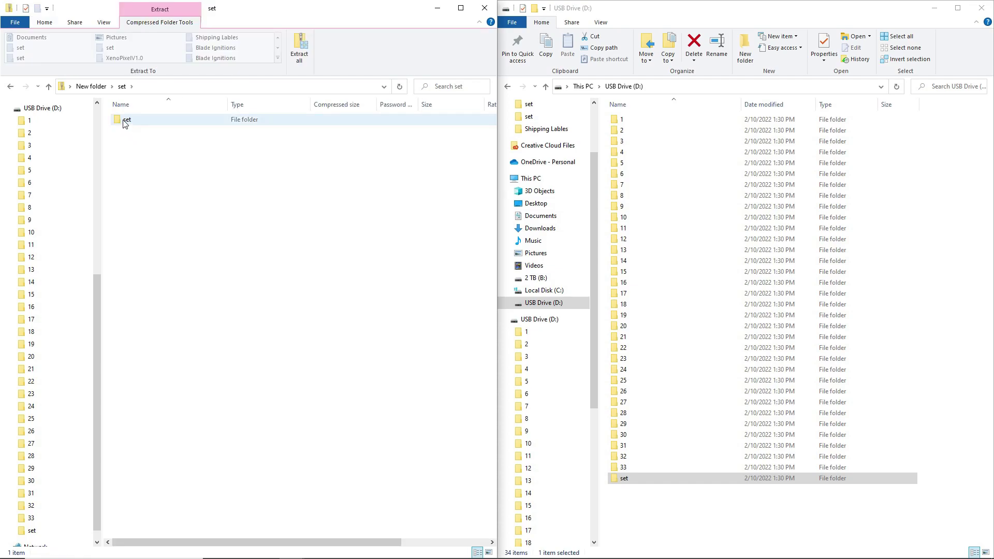
# Permanently delete the set folder from USB Drive (D:)
pyautogui.rightClick(625, 479)
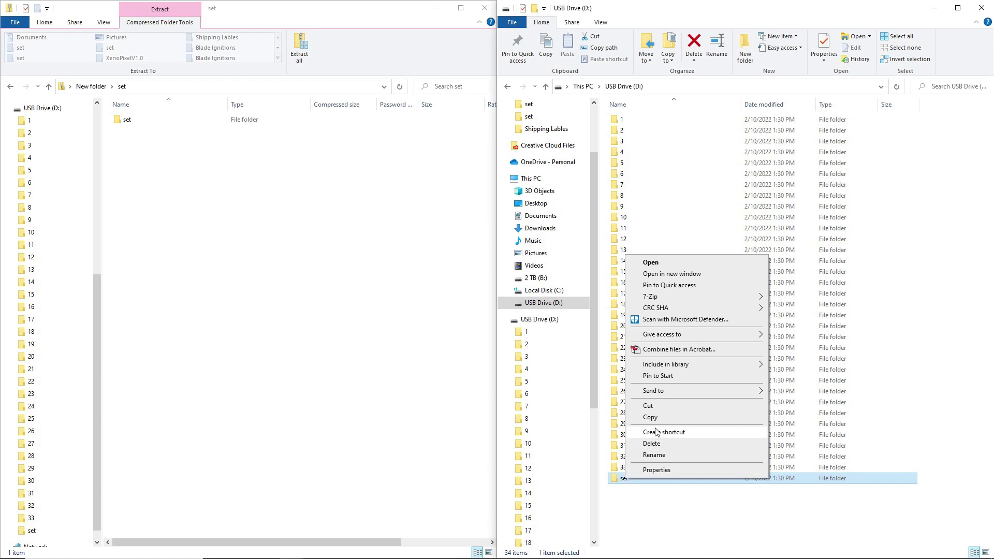
pyautogui.click(651, 443)
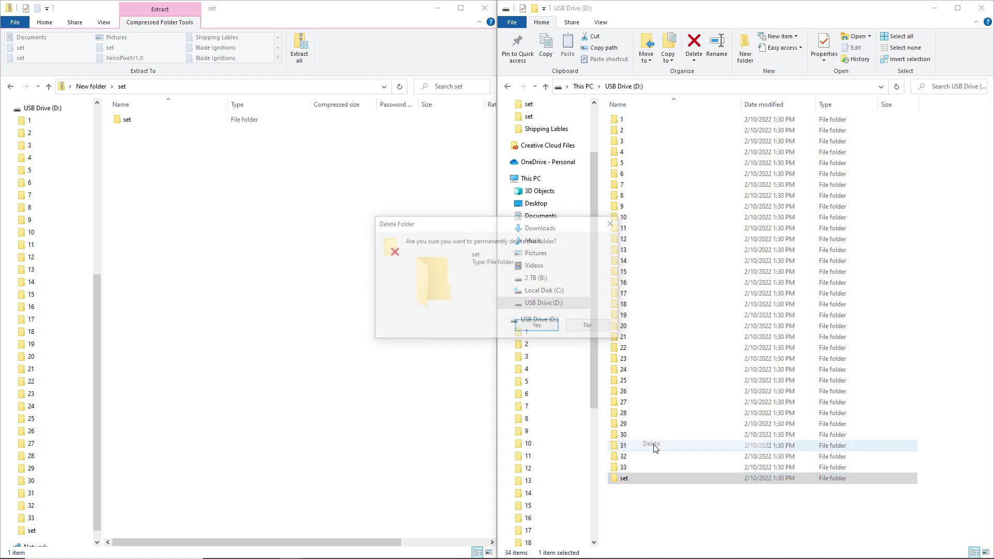
pyautogui.click(528, 330)
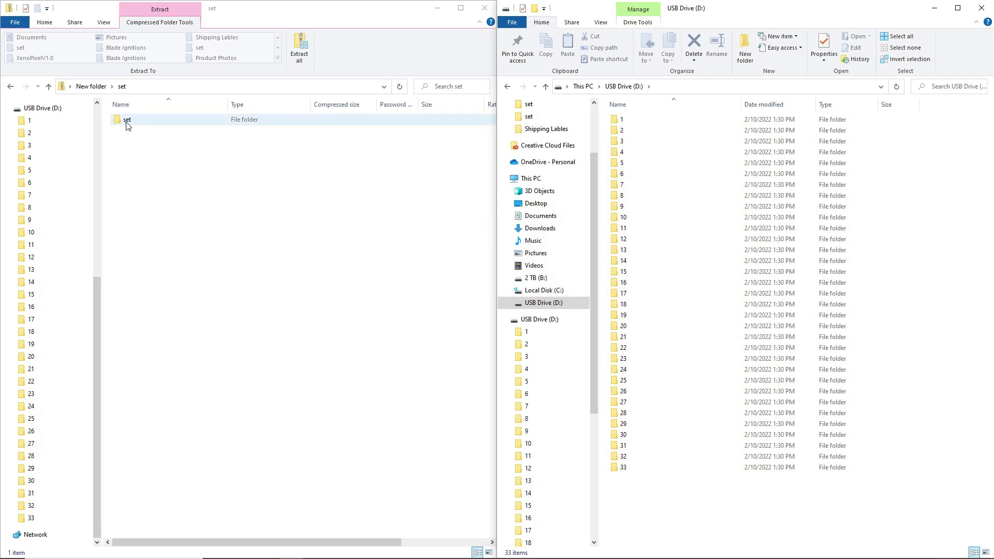
# Copy the set folder from the compressed archive to USB Drive (D:), and eject the drive
pyautogui.moveTo(125, 122); pyautogui.dragTo(668, 517)
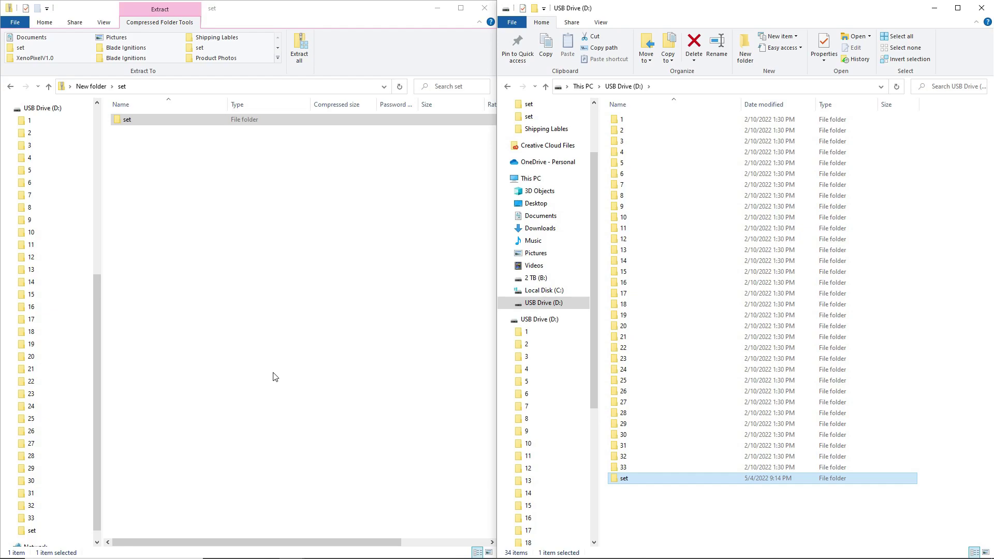
pyautogui.rightClick(538, 308)
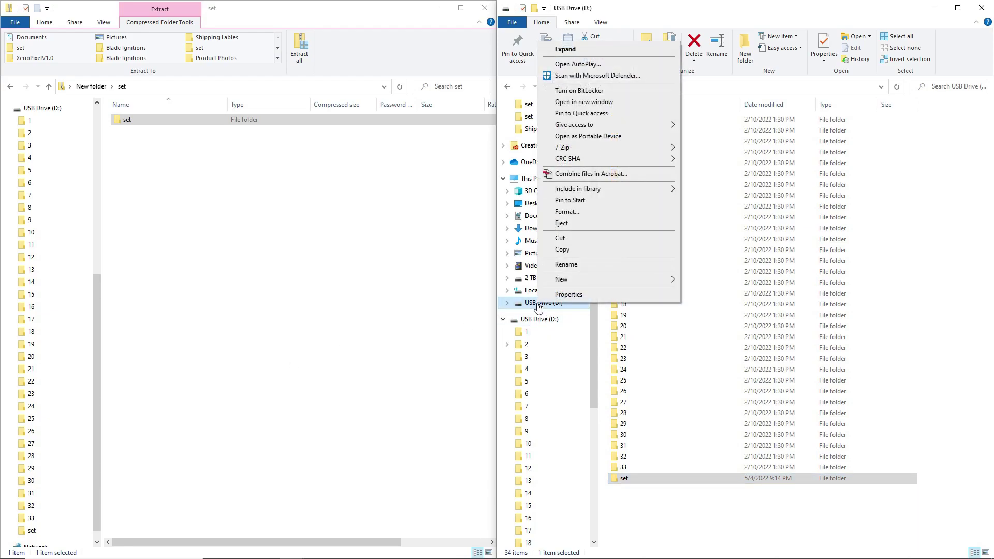
pyautogui.click(574, 223)
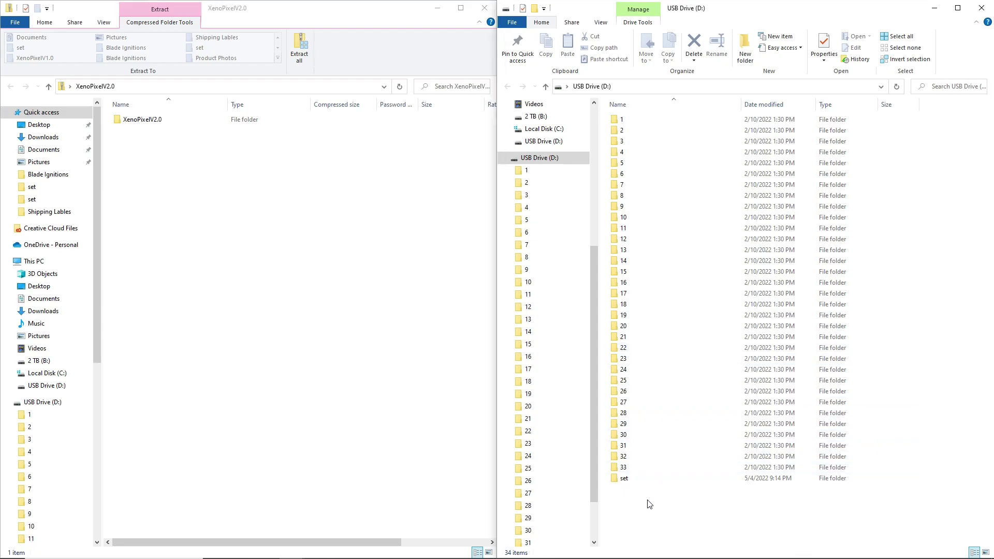
# Permanently delete all folders, including set, from USB Drive (D:)
pyautogui.moveTo(649, 504); pyautogui.dragTo(615, 120)
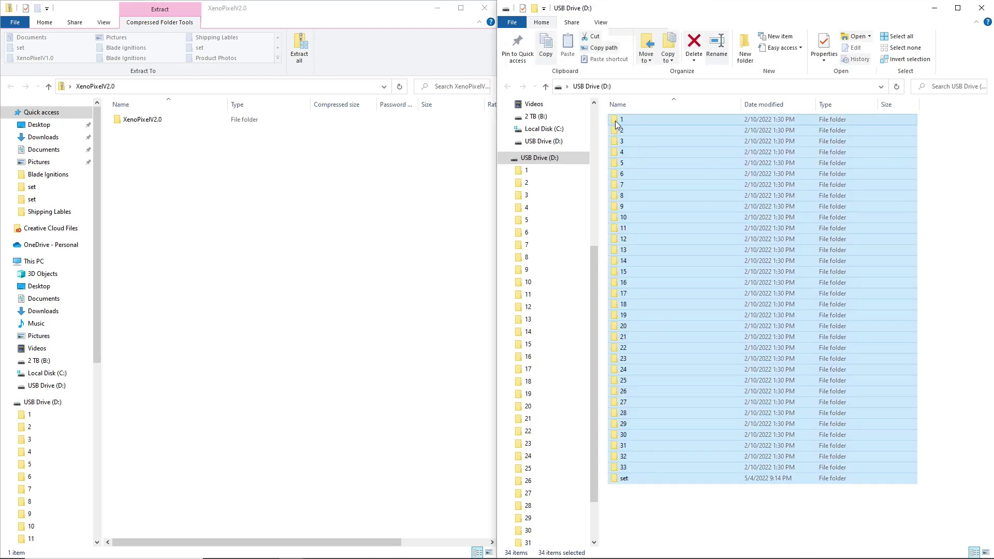
pyautogui.rightClick(615, 120)
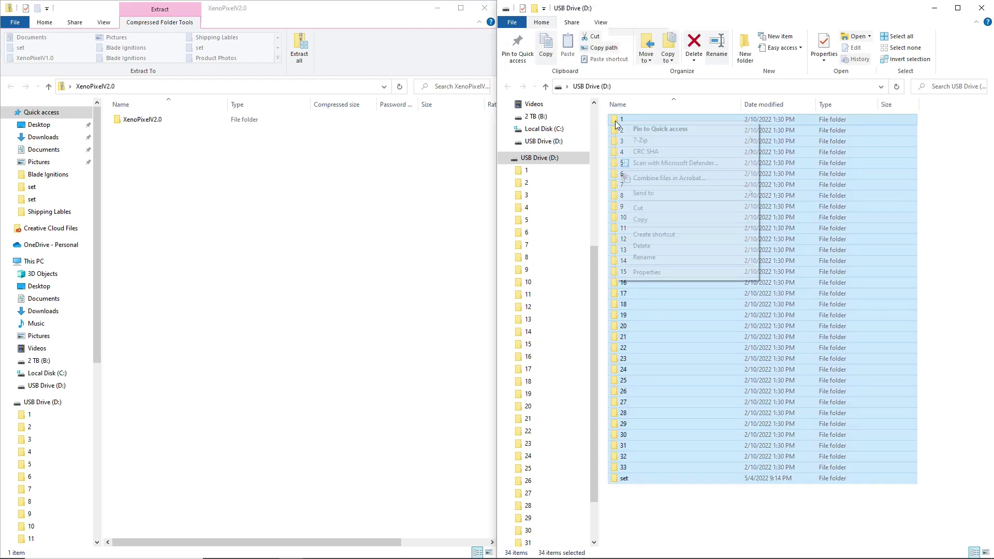
pyautogui.click(650, 246)
pyautogui.click(531, 293)
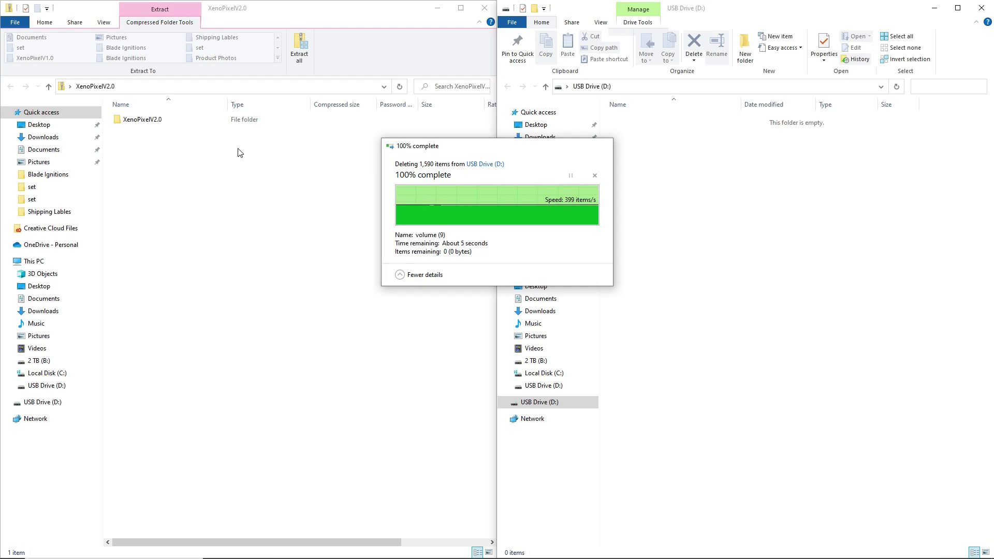
# Copy all folders inside the XenoPixelV2.0 archive's XenoPixelV2.0 folder to USB Drive (D:)
pyautogui.doubleClick(147, 123)
pyautogui.moveTo(139, 516); pyautogui.dragTo(117, 117)
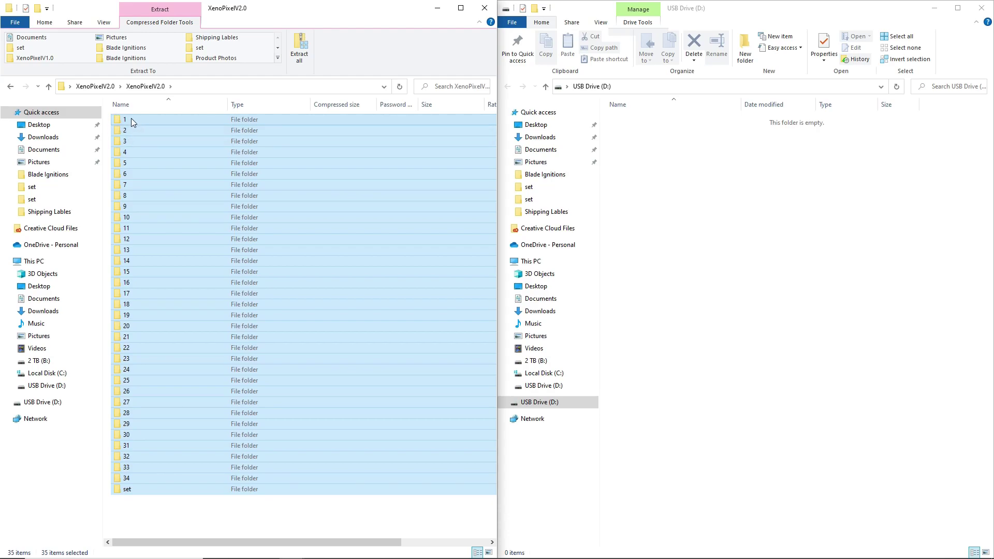
pyautogui.moveTo(131, 119); pyautogui.dragTo(727, 262)
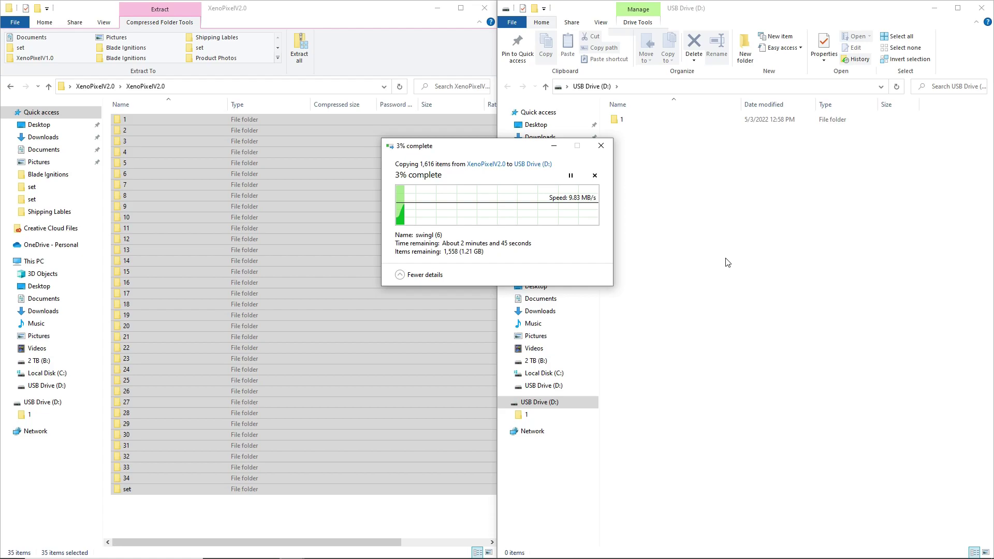
# Reopen the XenoPixelV2.0 folder within the archive and select everything inside it again
pyautogui.click(12, 89)
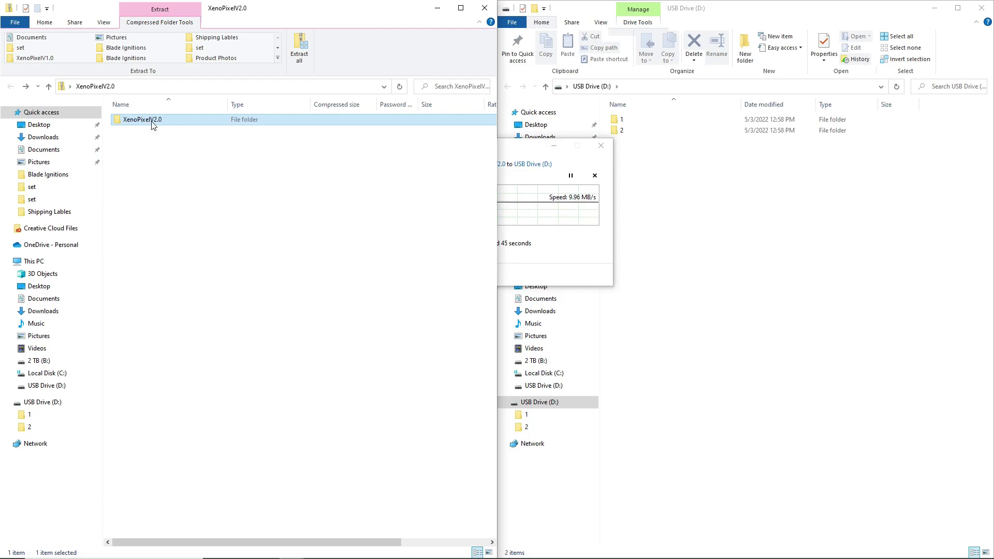
pyautogui.doubleClick(150, 120)
pyautogui.moveTo(162, 522); pyautogui.dragTo(126, 123)
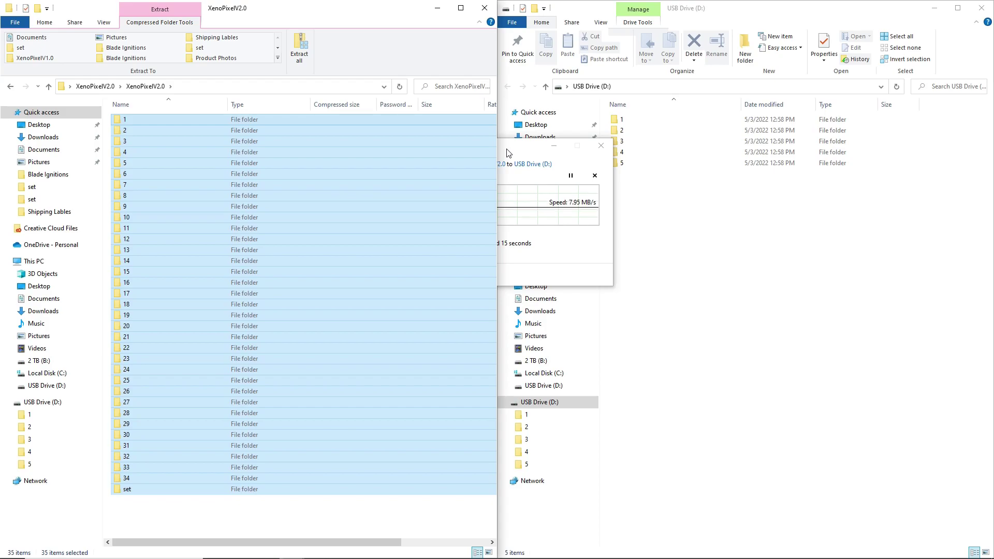
pyautogui.moveTo(507, 153); pyautogui.dragTo(397, 135)
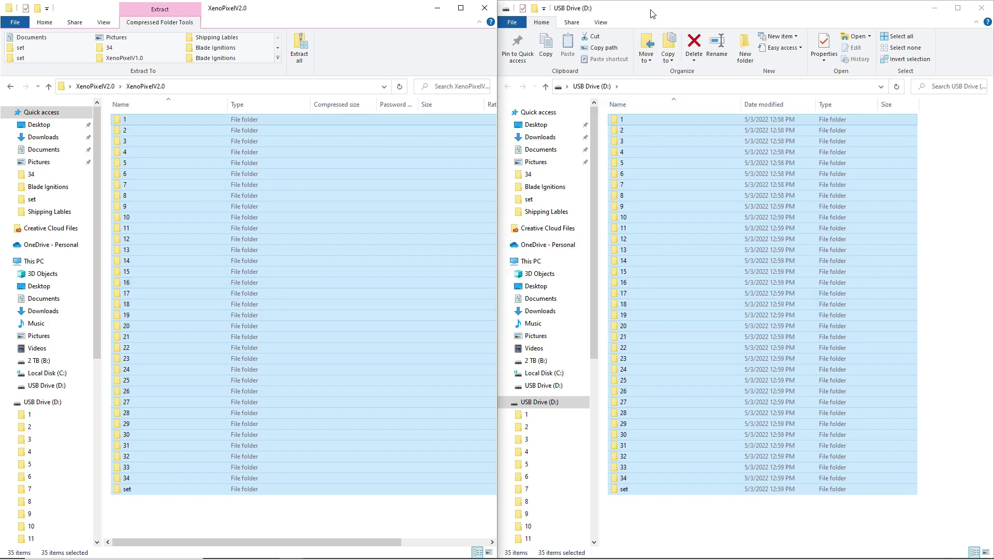
# Open the config file from the set folder on USB Drive (D:) in a maximized Notepad window
pyautogui.moveTo(653, 14); pyautogui.dragTo(486, 0)
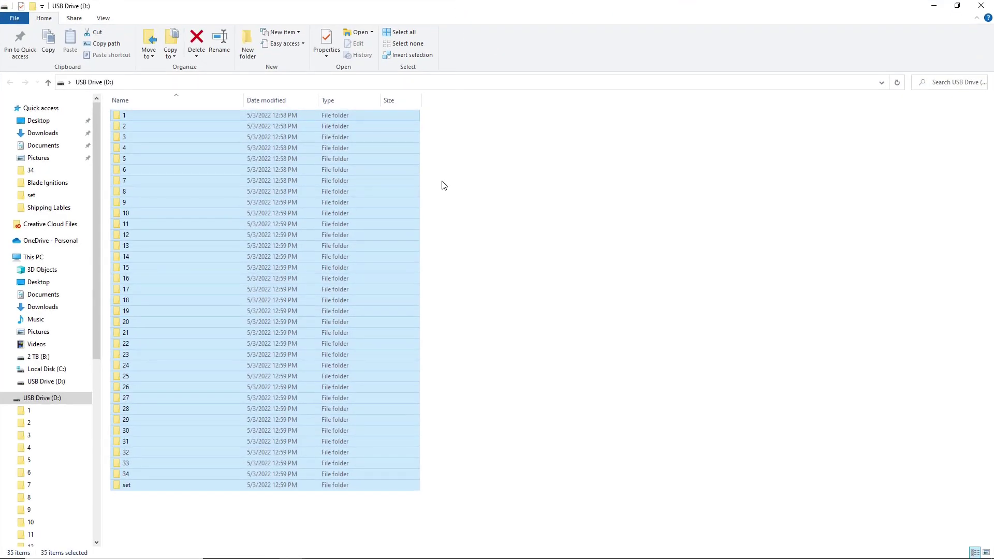
pyautogui.click(487, 503)
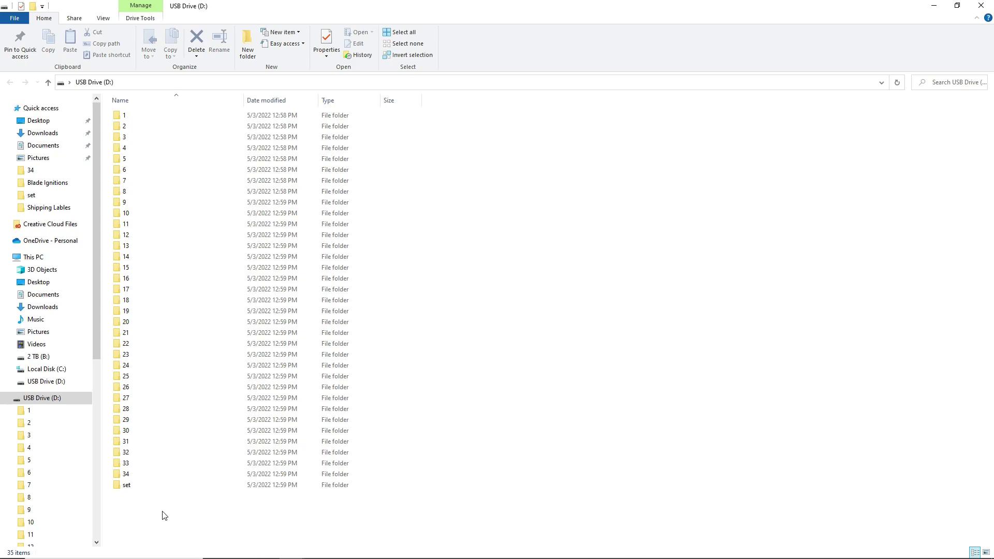
pyautogui.doubleClick(137, 487)
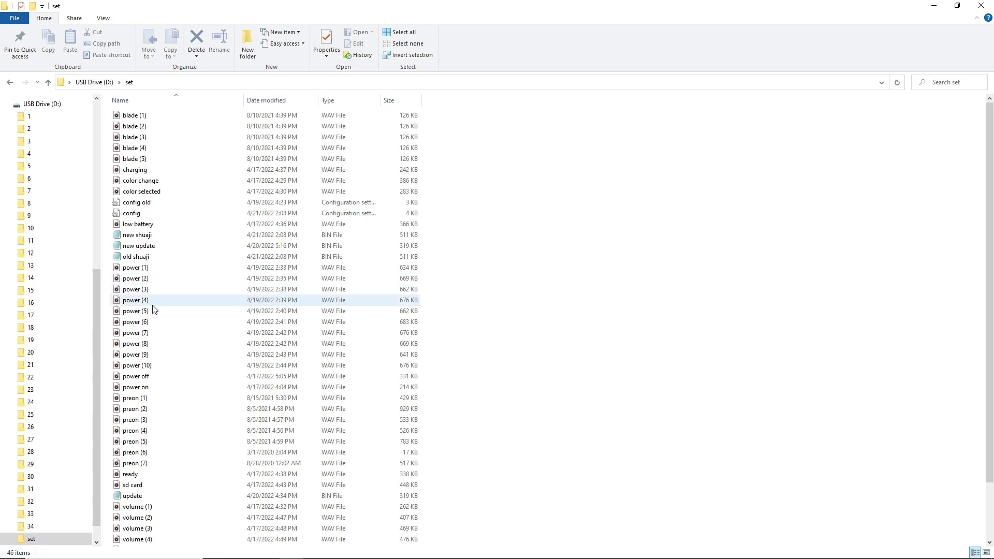
pyautogui.doubleClick(144, 214)
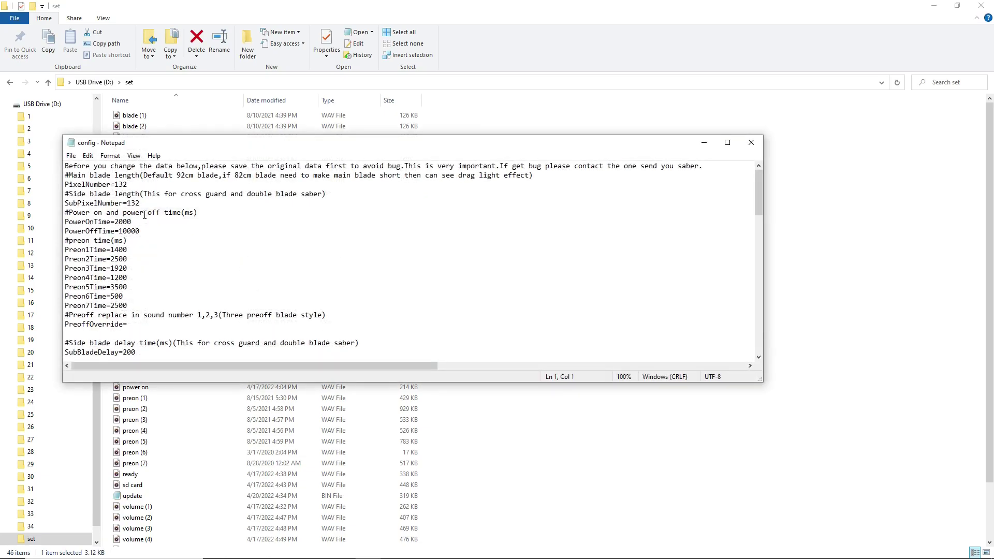
pyautogui.moveTo(247, 129); pyautogui.dragTo(247, 61)
pyautogui.doubleClick(247, 61)
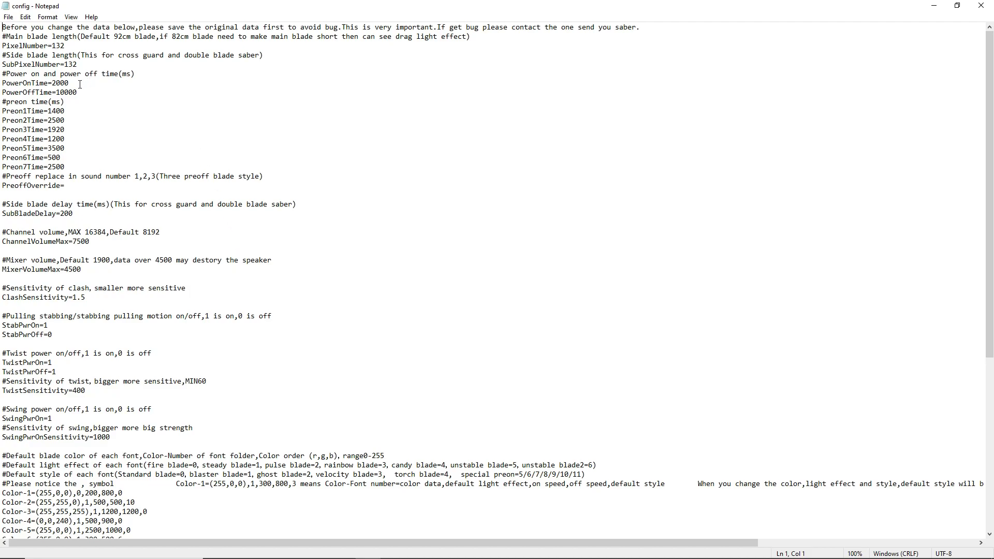
# Examine the power and preon times, mixer volume, stab, twist and swing settings in the config file
pyautogui.moveTo(70, 84)
pyautogui.mouseDown()
pyautogui.moveTo(53, 84)
pyautogui.moveTo(76, 92)
pyautogui.moveTo(10, 85)
pyautogui.moveTo(57, 92)
pyautogui.mouseUp()
pyautogui.moveTo(65, 110)
pyautogui.mouseDown()
pyautogui.moveTo(49, 111)
pyautogui.moveTo(65, 120)
pyautogui.mouseUp()
pyautogui.moveTo(89, 268); pyautogui.dragTo(65, 270)
pyautogui.moveTo(155, 261); pyautogui.dragTo(270, 265)
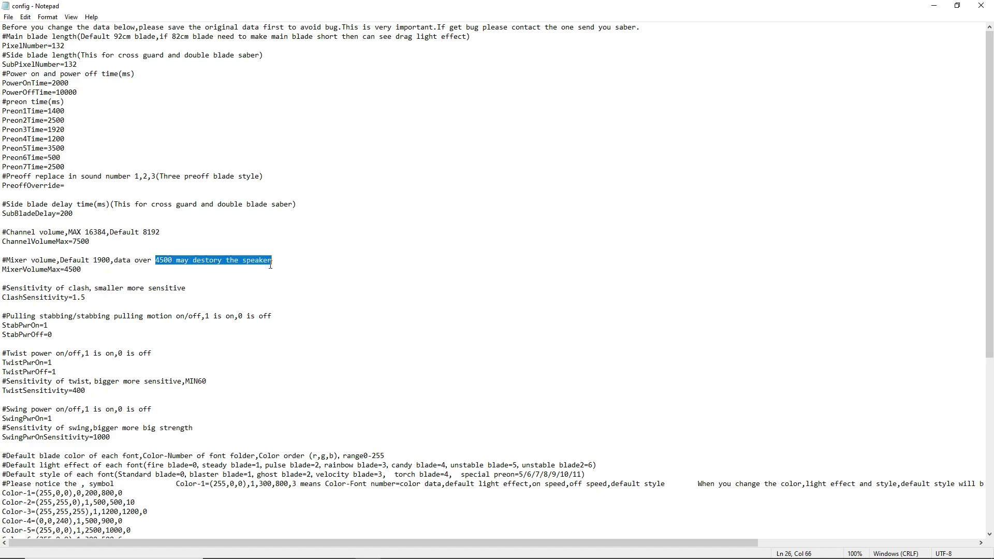
pyautogui.click(238, 278)
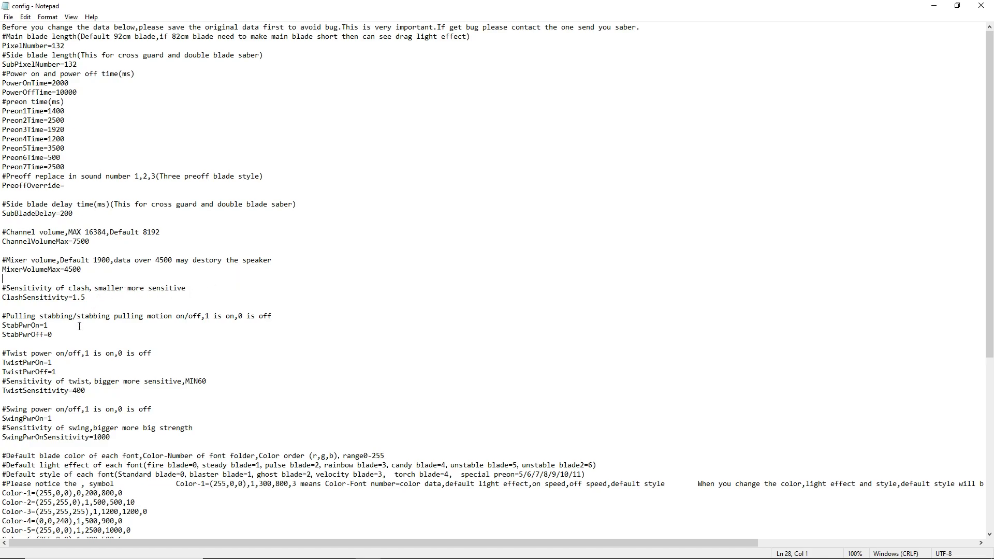
pyautogui.click(78, 372)
pyautogui.moveTo(78, 373); pyautogui.dragTo(3, 315)
pyautogui.click(119, 393)
pyautogui.moveTo(96, 390); pyautogui.dragTo(2, 377)
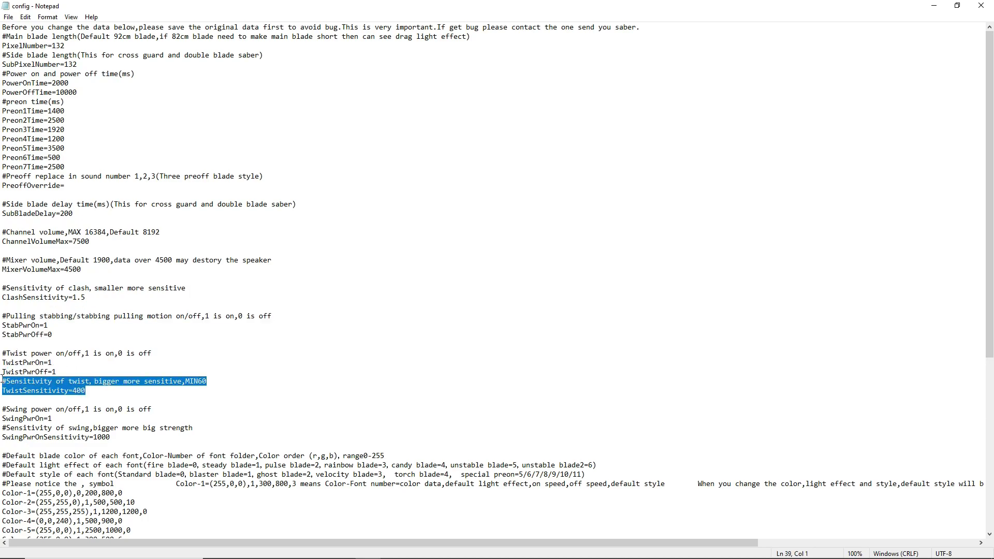
pyautogui.click(57, 419)
# Examine the Color-1 entry's font number, RGB color, light effect, on and off speeds, and default style
pyautogui.scroll(-4, 58, 422)
pyautogui.scroll(-5, 160, 394)
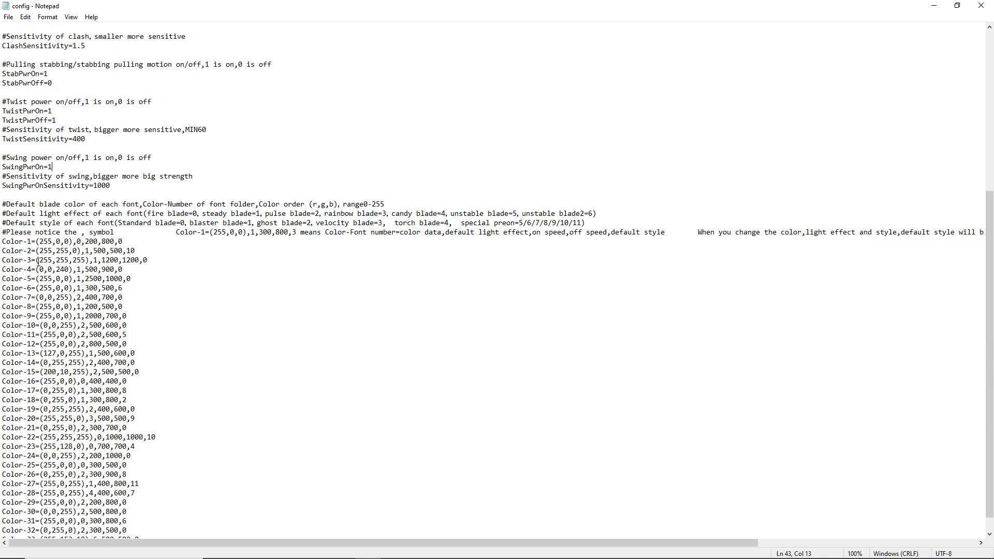
pyautogui.moveTo(2, 241); pyautogui.dragTo(131, 242)
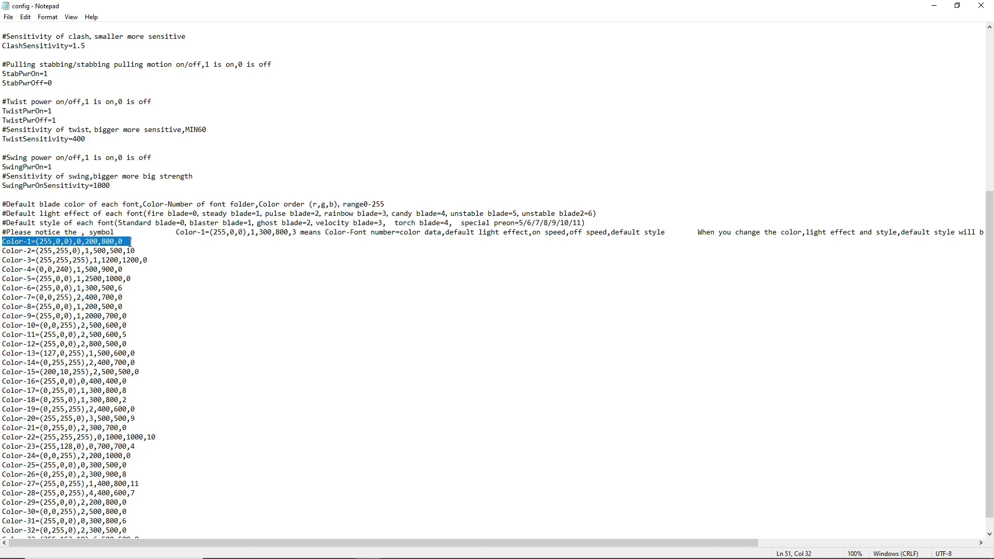
pyautogui.click(28, 241)
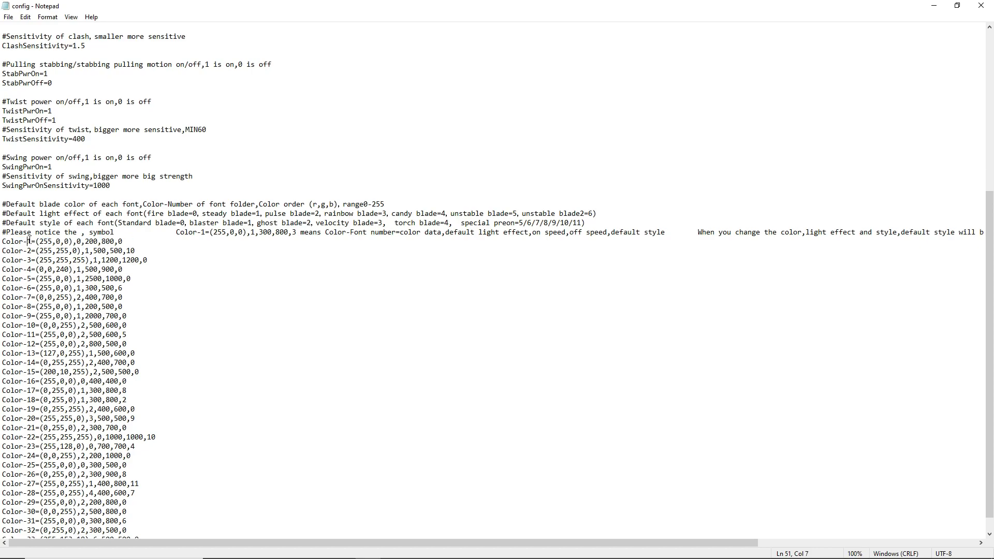
pyautogui.click(68, 242)
pyautogui.moveTo(85, 242); pyautogui.dragTo(114, 243)
pyautogui.click(86, 242)
pyautogui.doubleClick(120, 242)
# Review the comment lines listing the default style and light effect codes, and the remaining color entries
pyautogui.moveTo(583, 224); pyautogui.dragTo(563, 225)
pyautogui.click(563, 224)
pyautogui.moveTo(522, 214); pyautogui.dragTo(589, 214)
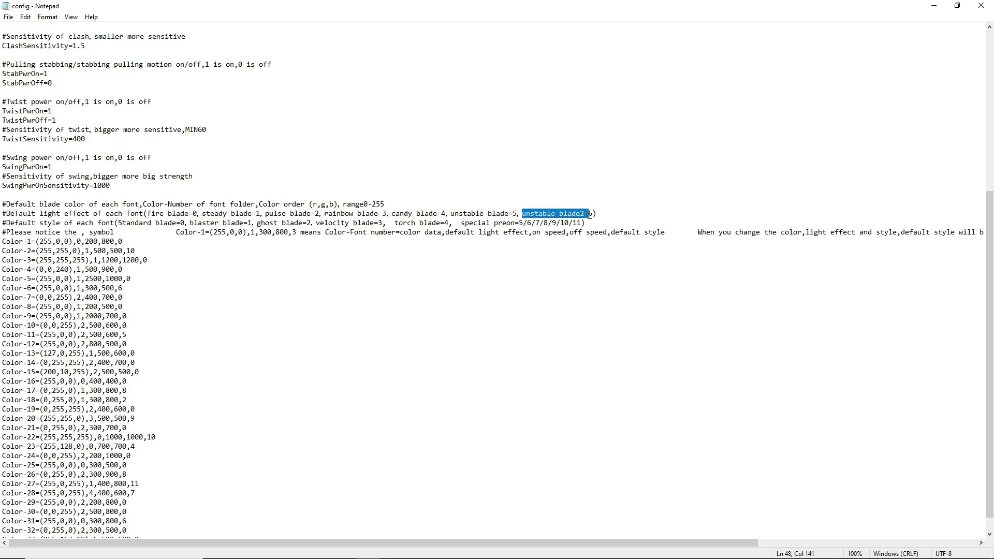
pyautogui.click(593, 214)
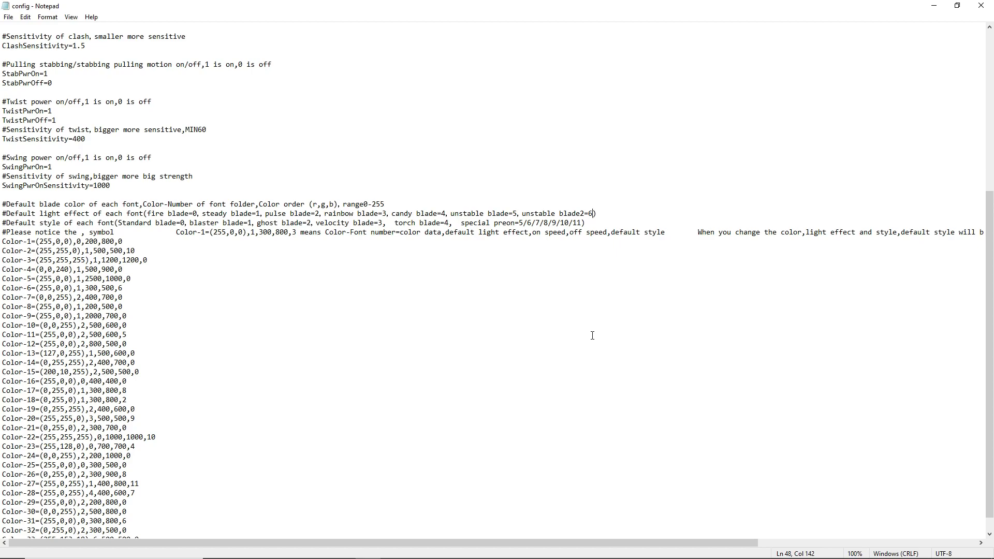
pyautogui.scroll(-1, 592, 336)
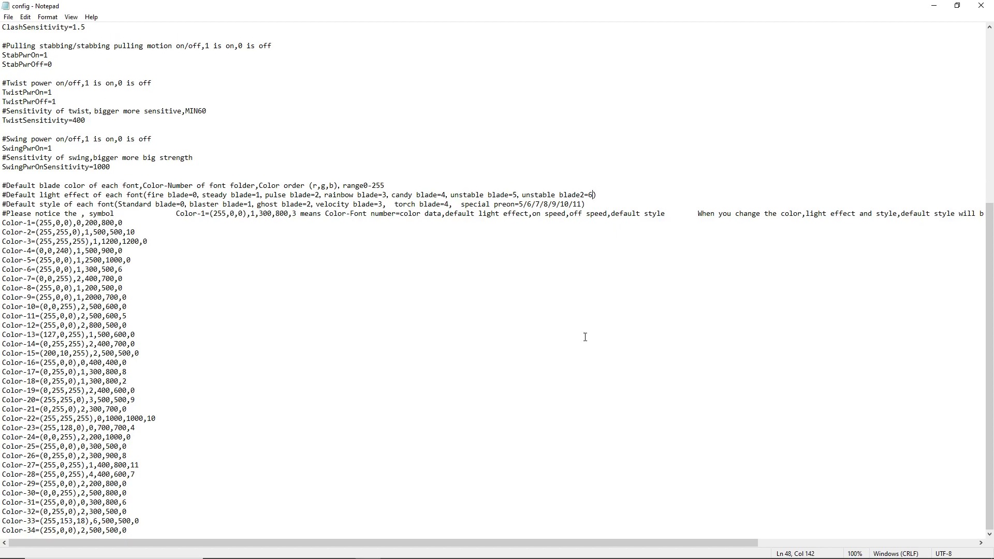
# Close the config file in Notepad
pyautogui.click(8, 17)
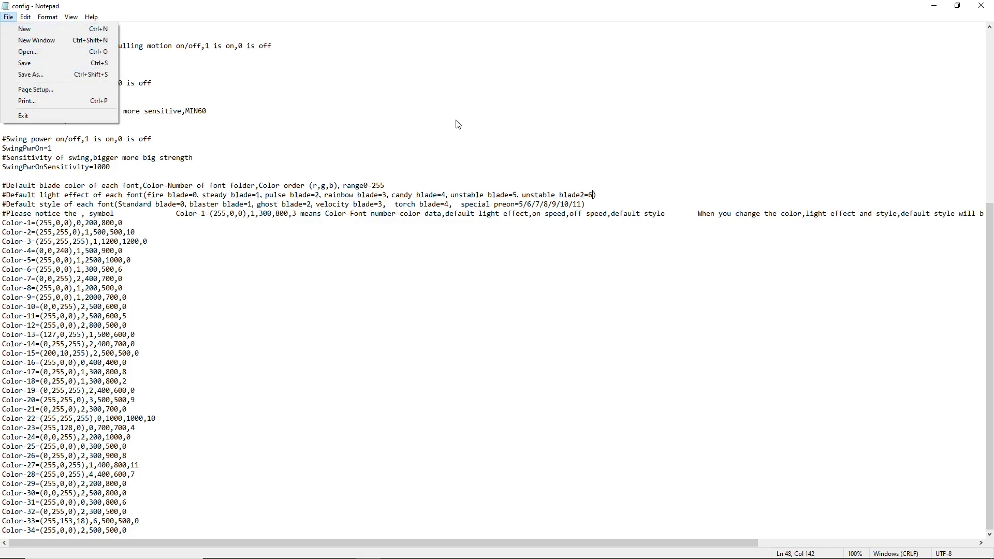
pyautogui.click(981, 7)
pyautogui.click(982, 8)
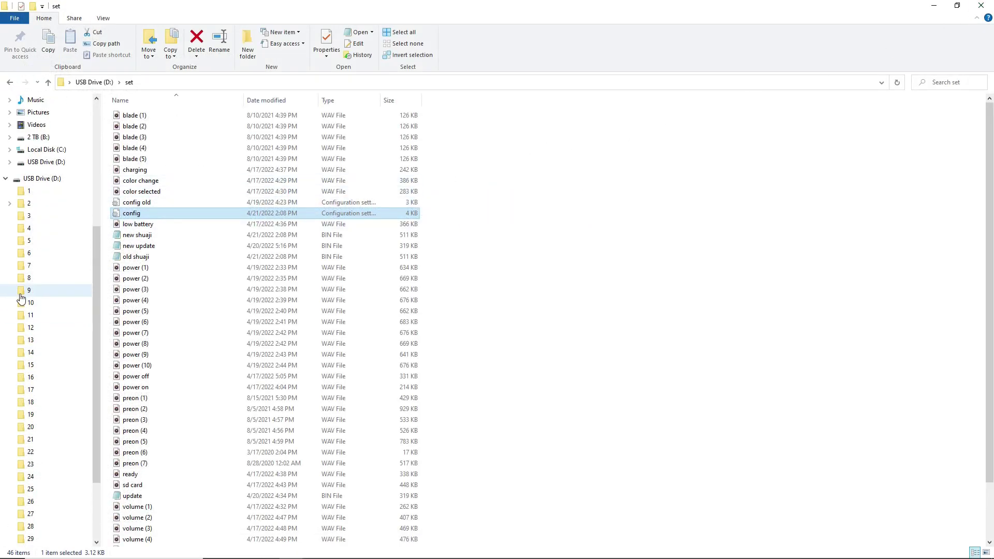
# Go to This PC and eject USB Drive (D:)
pyautogui.scroll(3, 21, 299)
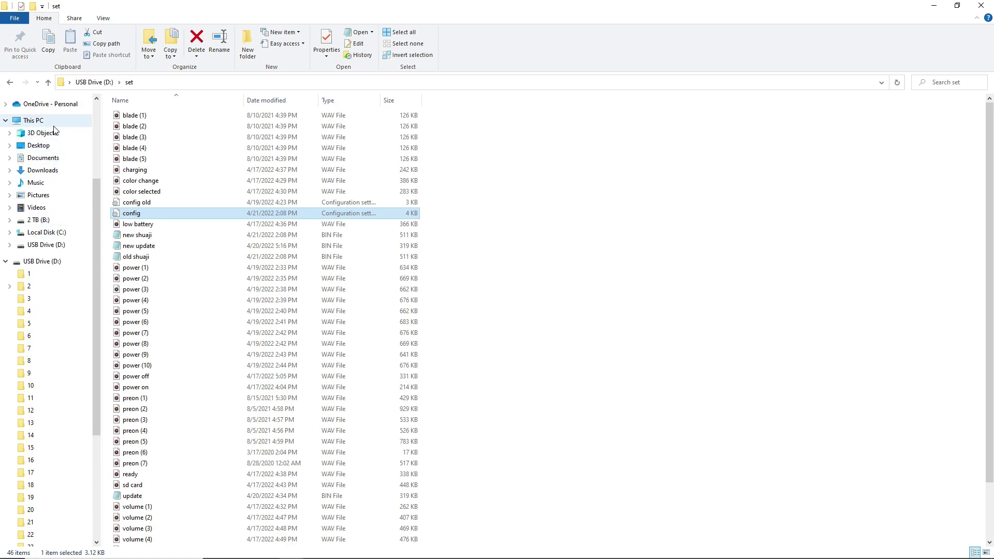
pyautogui.click(53, 122)
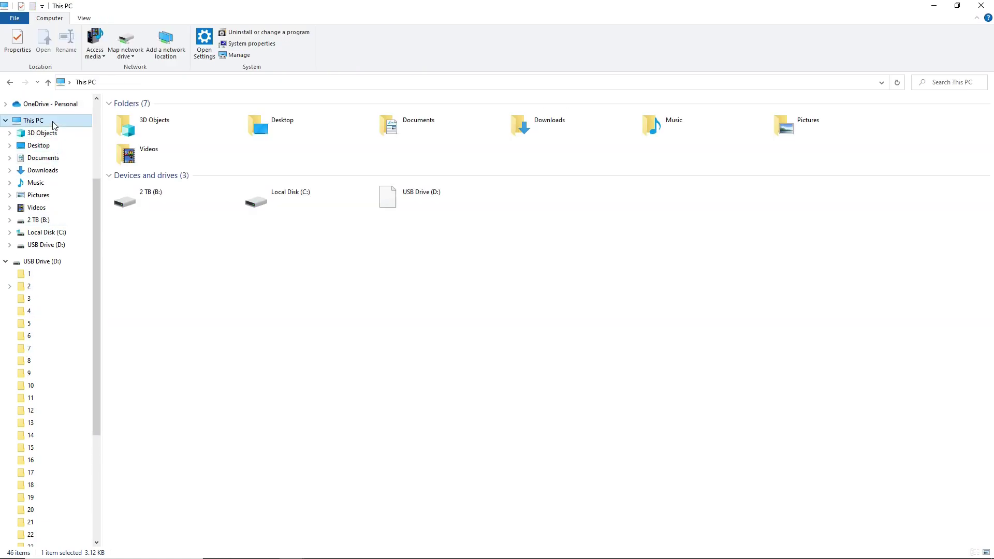
pyautogui.rightClick(442, 197)
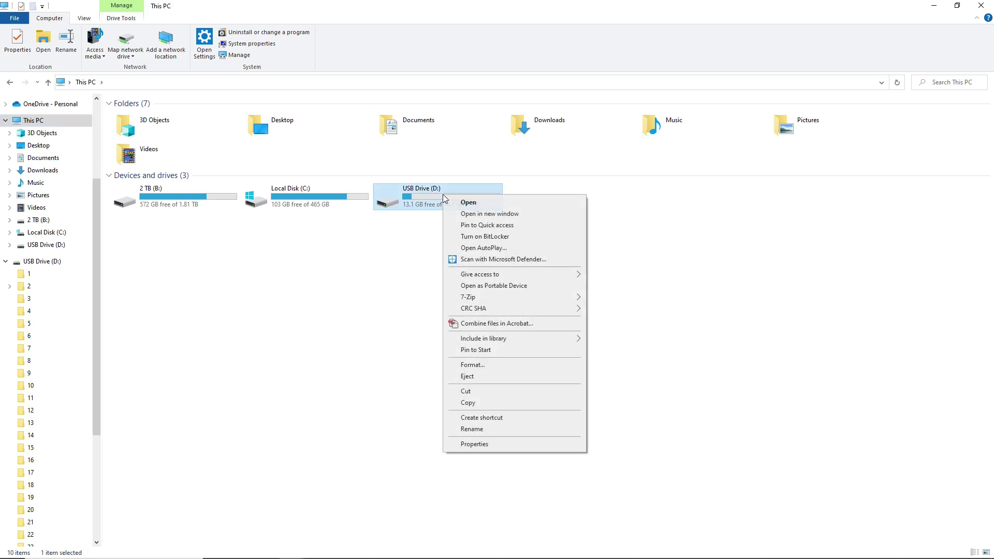
pyautogui.click(481, 383)
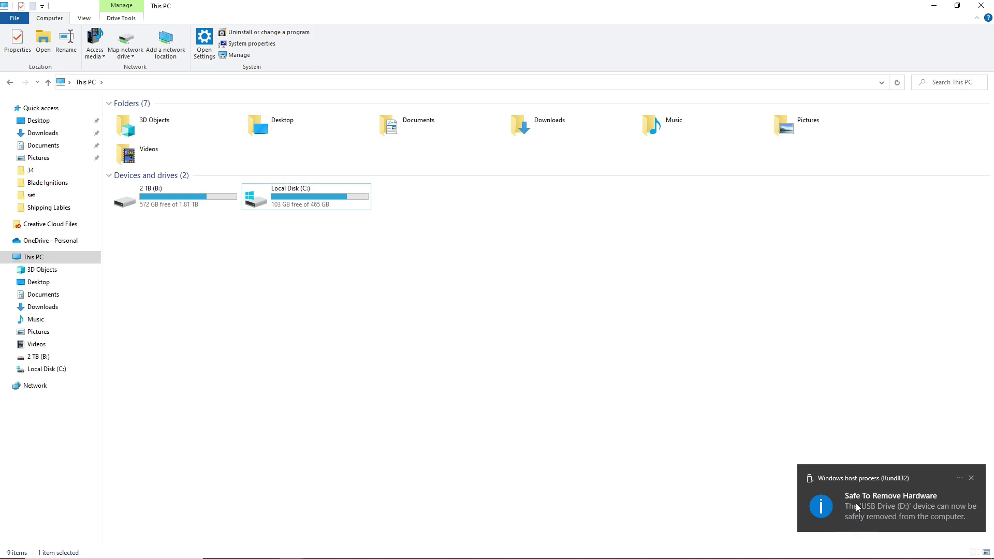
pyautogui.click(574, 391)
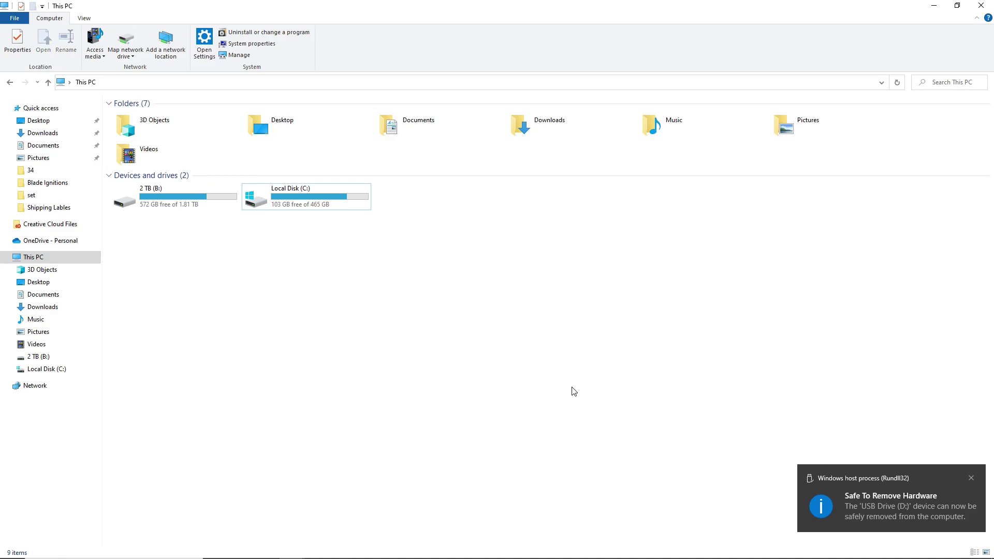